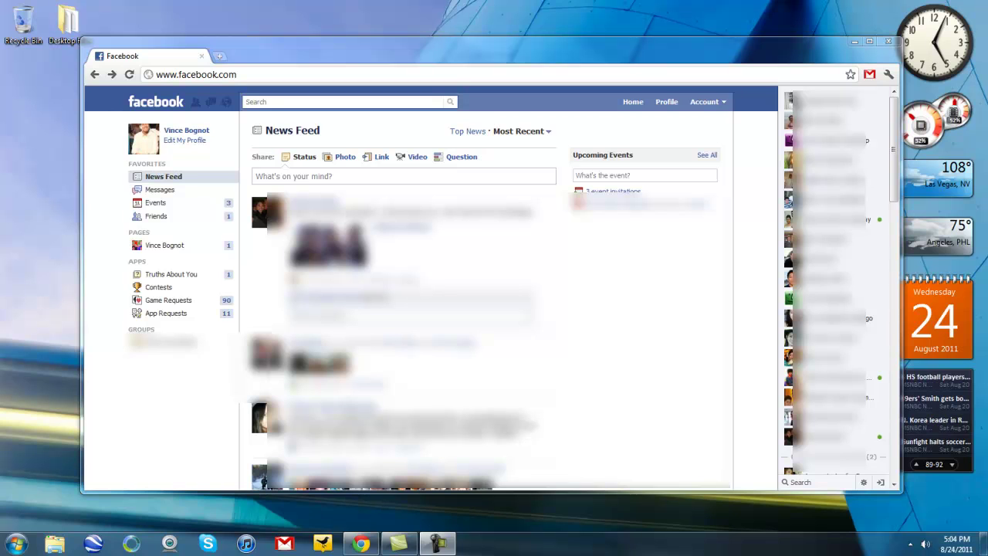
- Load the gadgetcage tutorial on reverting to the old Facebook chat in a new tab
key(ctrl+t)
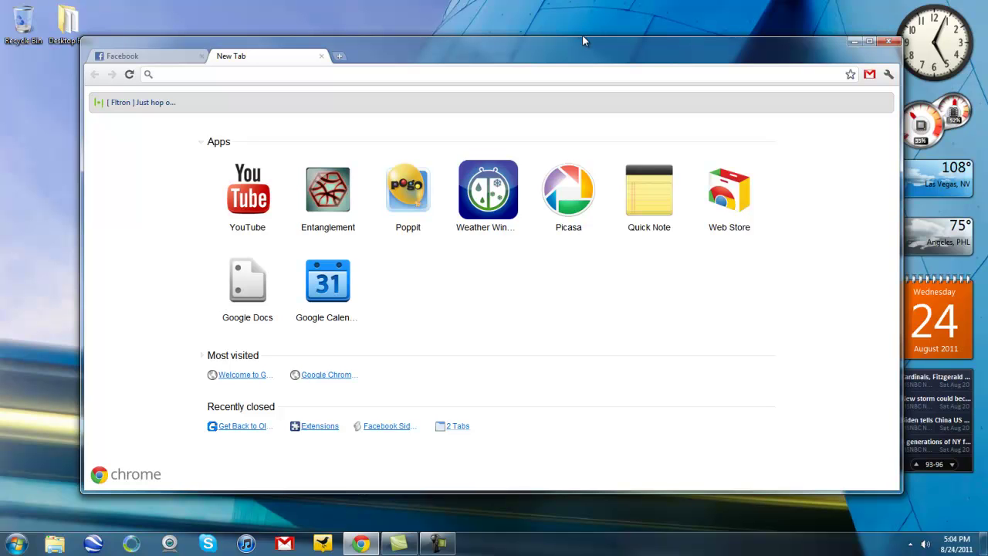
text(http://www.gadgetcage.com/how-to-revert-to-old-facebook-chat-version/21350/)
key(Return)
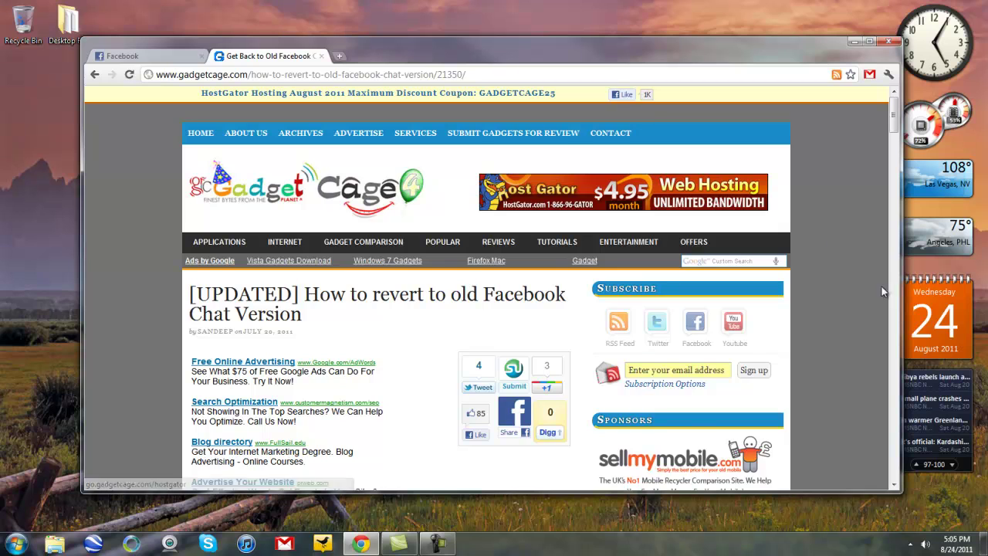
- Install the Facebook Sidebar Chat Reversion userscript from the tutorial's update-section link
scroll(879, 296, down, 1)
scroll(878, 296, down, 9)
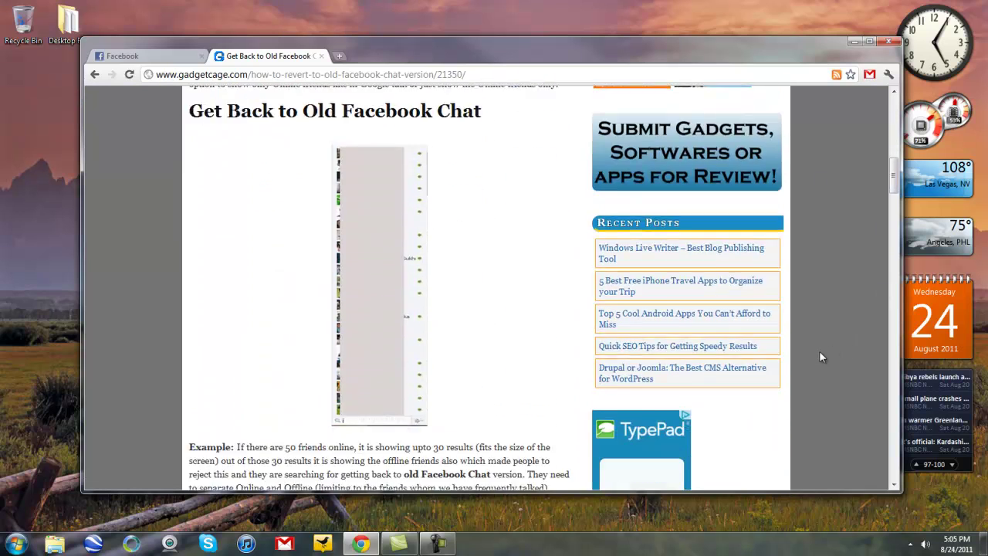
scroll(804, 379, down, 7)
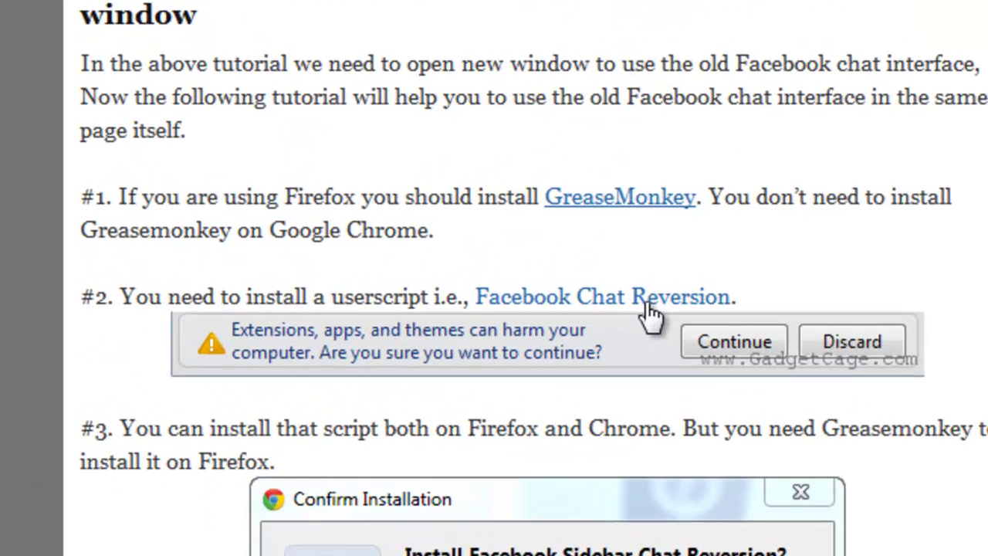
click(664, 308)
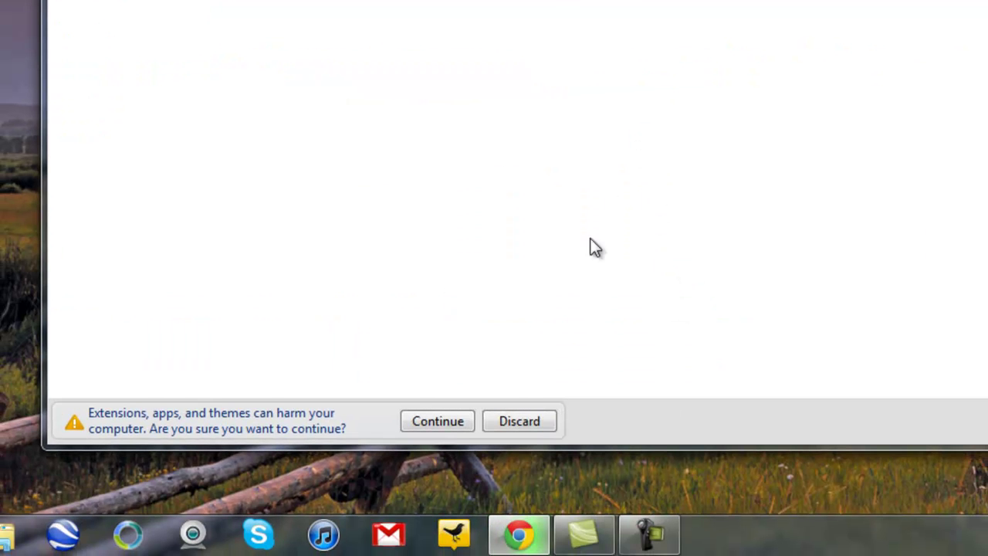
click(461, 422)
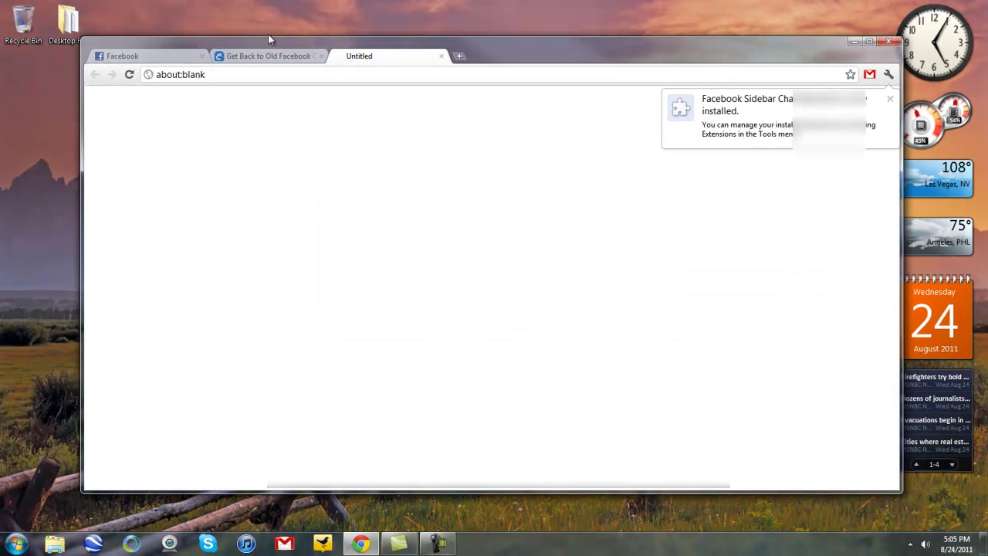
- Close the old Facebook tab and load facebook.com in the blank tab
click(197, 56)
click(202, 57)
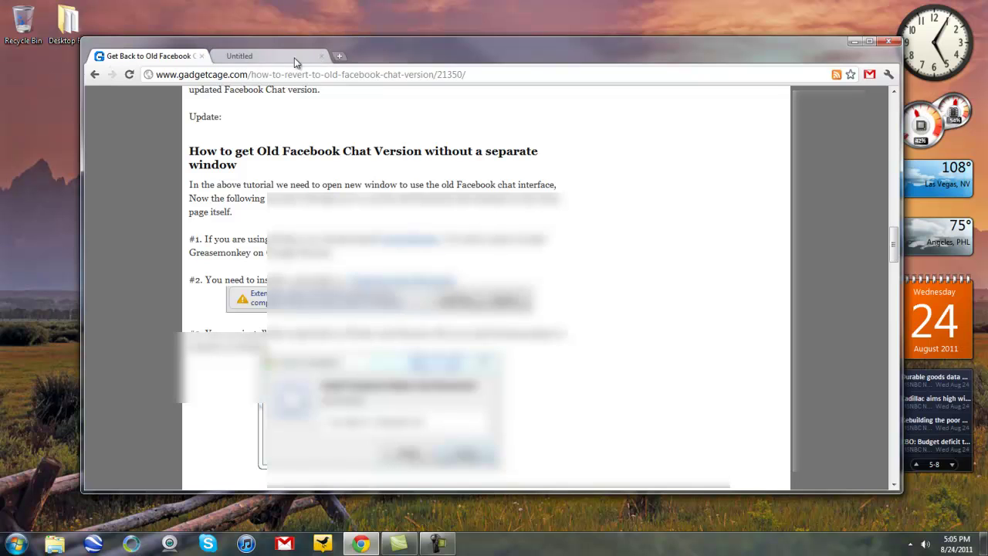
click(296, 60)
click(312, 75)
text(facebook.com)
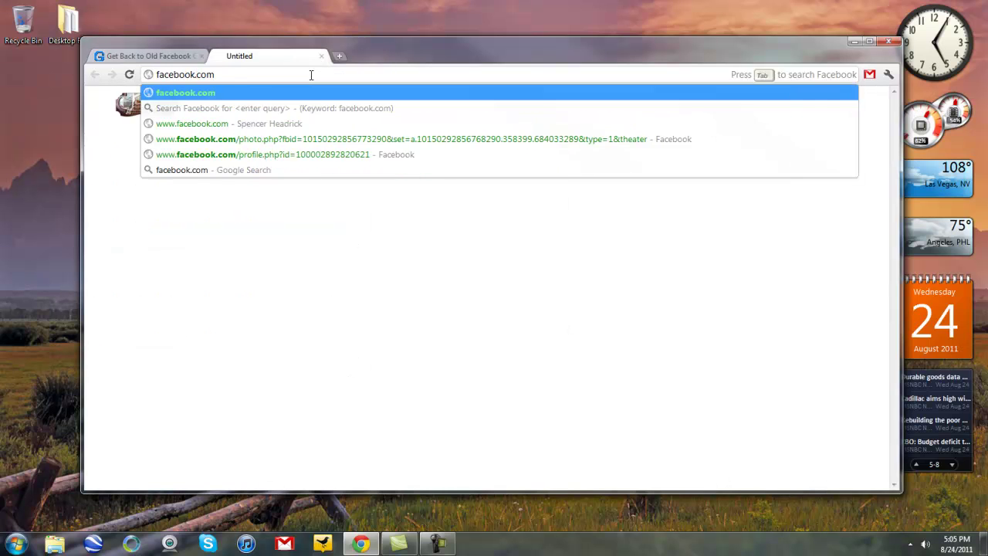
key(Return)
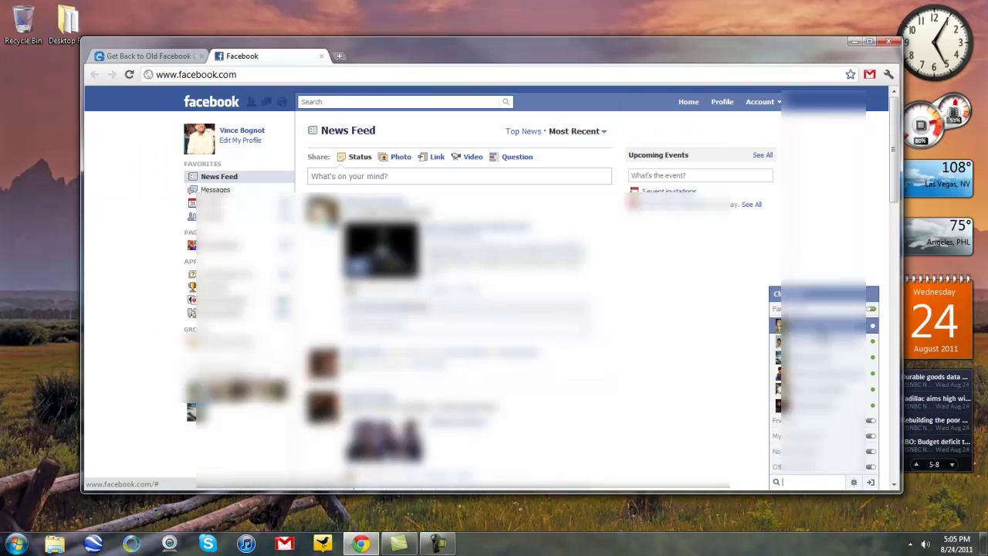
- Switch on two chat friend lists, then collapse the list to the Chat (20) bar
click(872, 422)
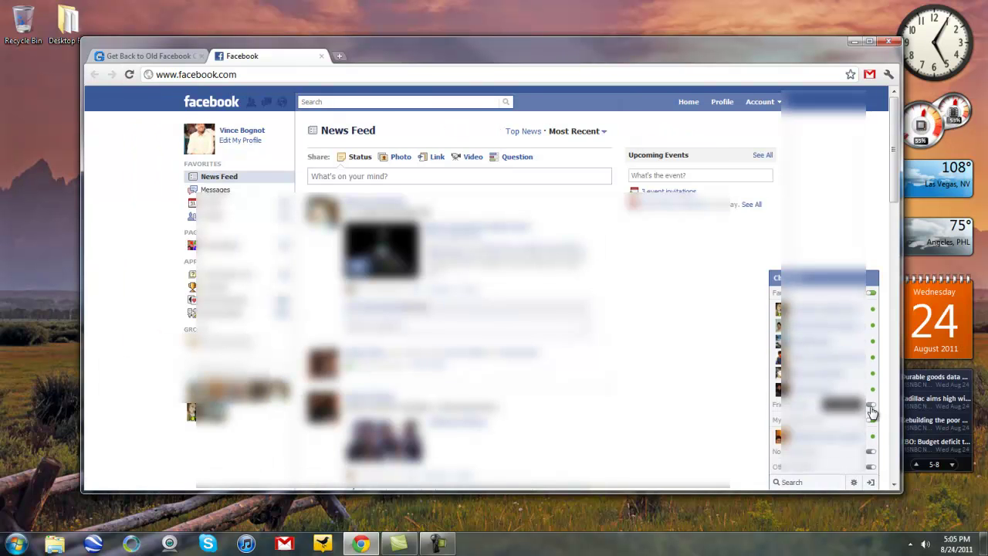
click(872, 452)
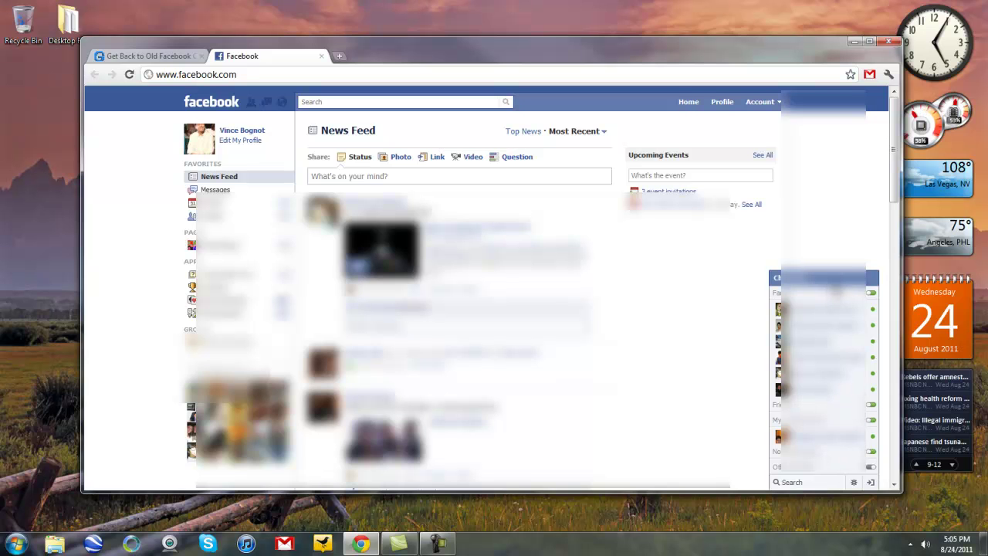
click(829, 280)
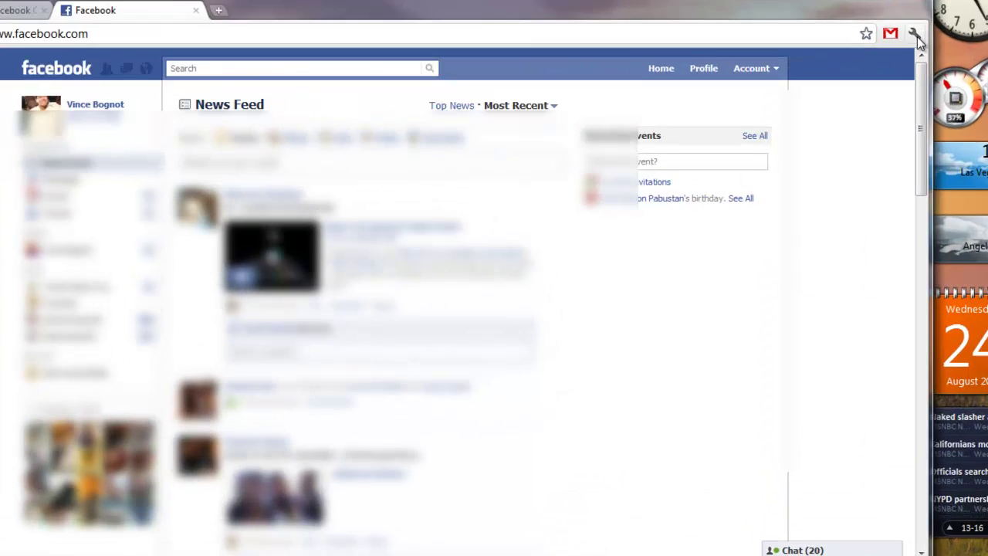
- Uninstall Facebook Sidebar Chat Reversion from Chrome's Extensions page
click(888, 74)
mouse_move(965, 187)
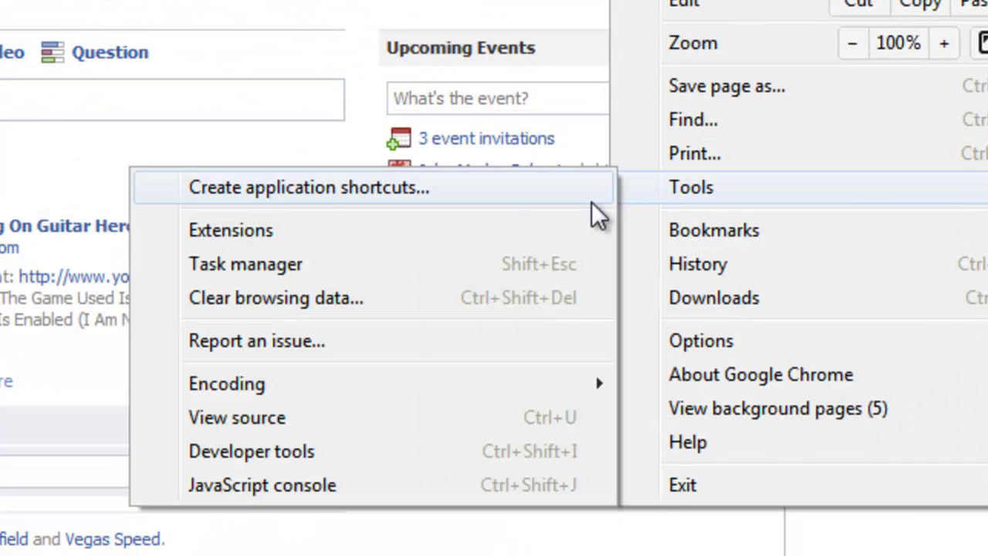
click(536, 239)
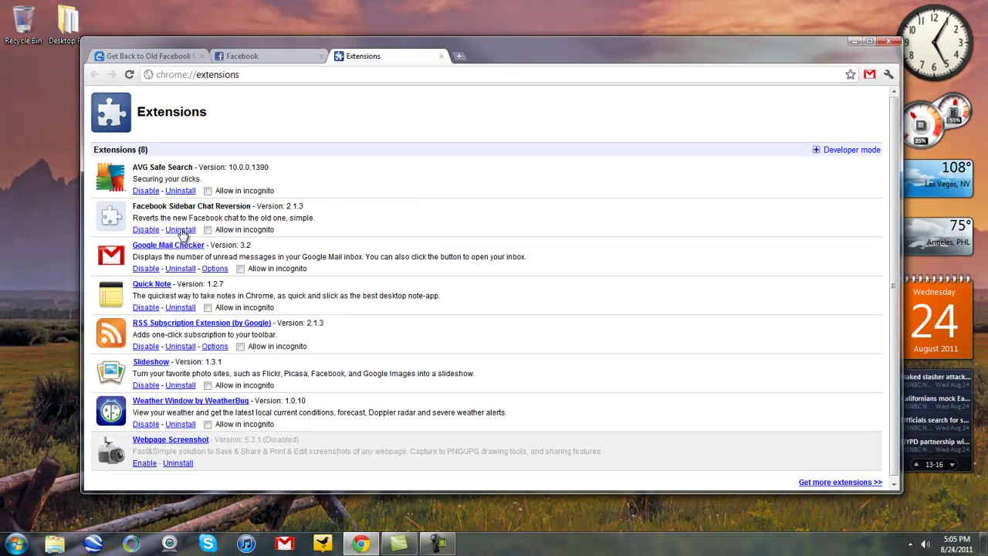
click(181, 230)
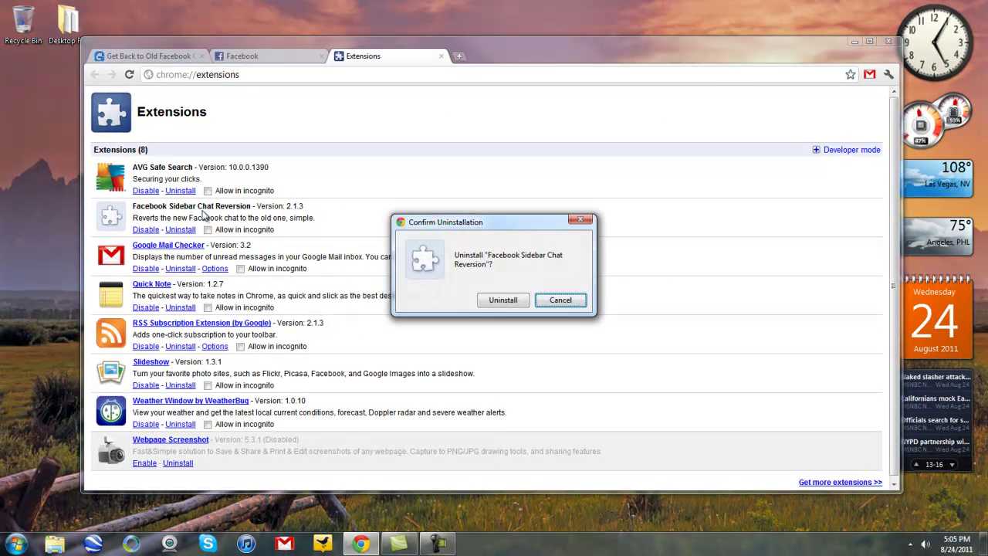
click(502, 300)
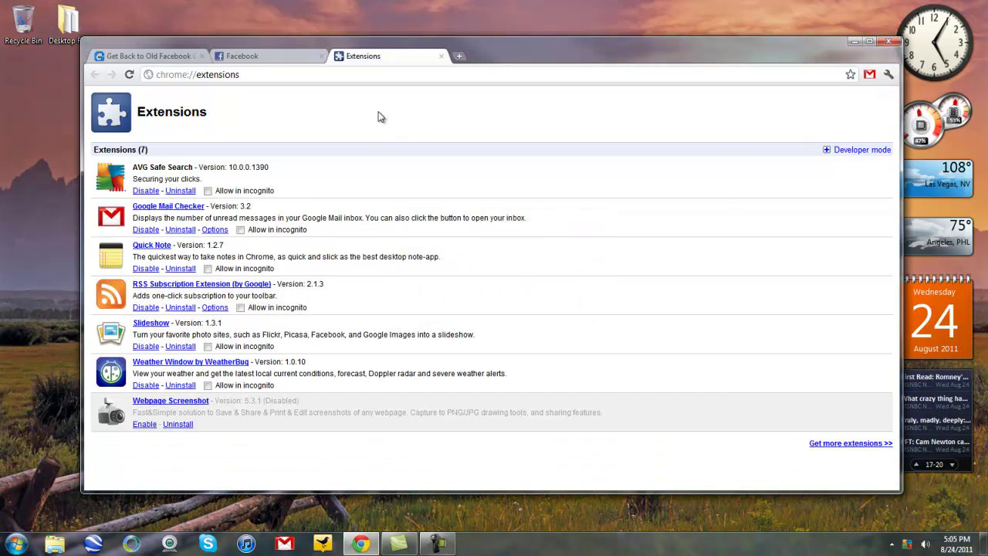
- Reload Facebook with F5 and open the restored full-height chat sidebar
click(301, 52)
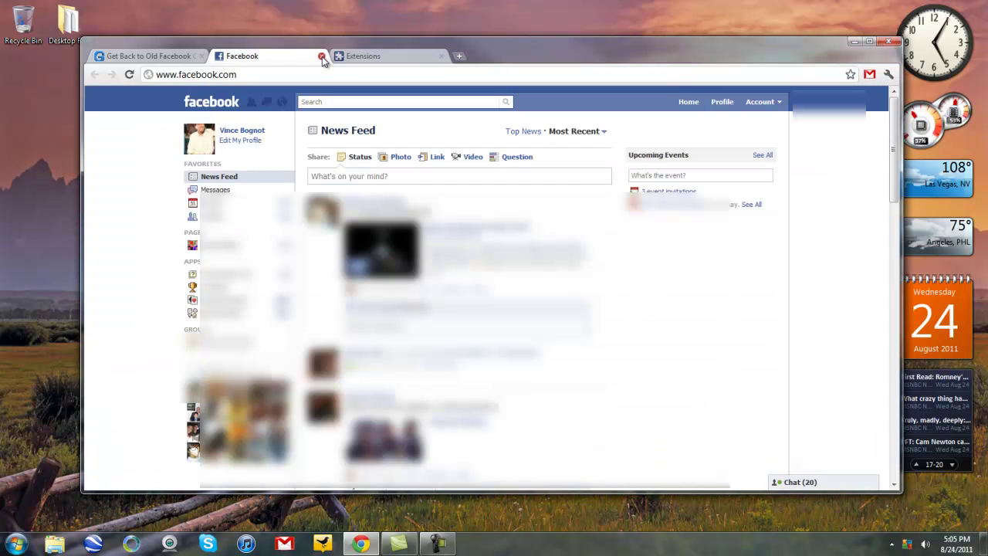
key(F5)
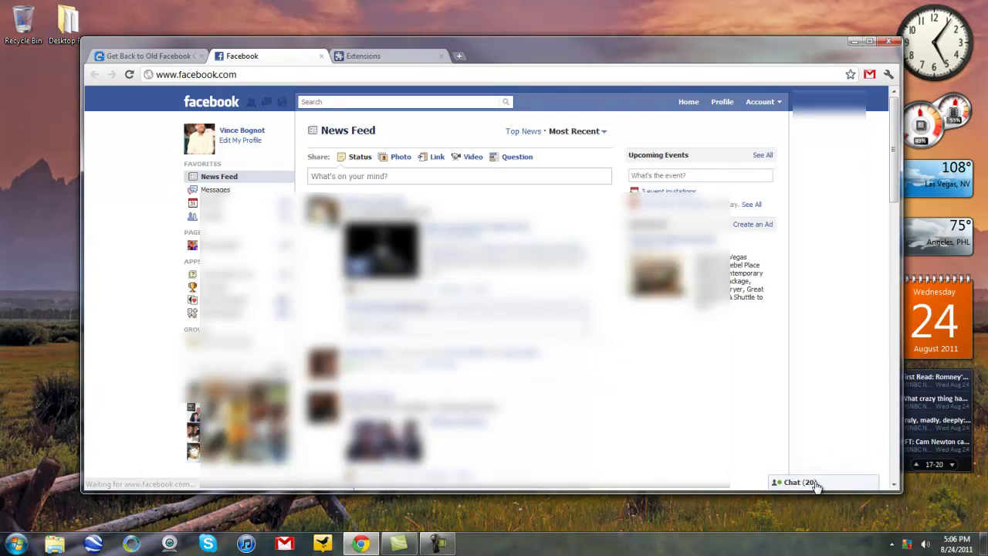
click(816, 482)
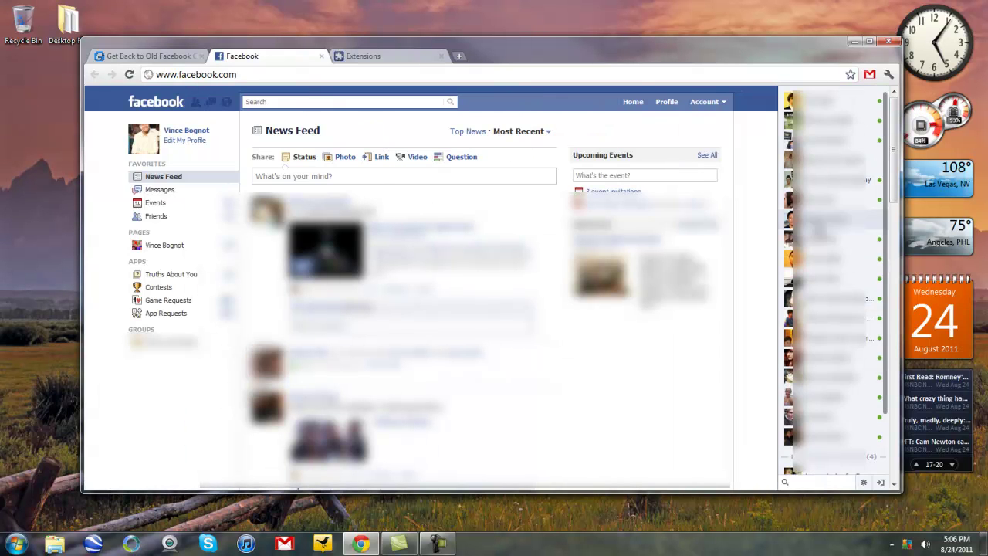
scroll(840, 305, down, 1)
scroll(840, 305, up, 1)
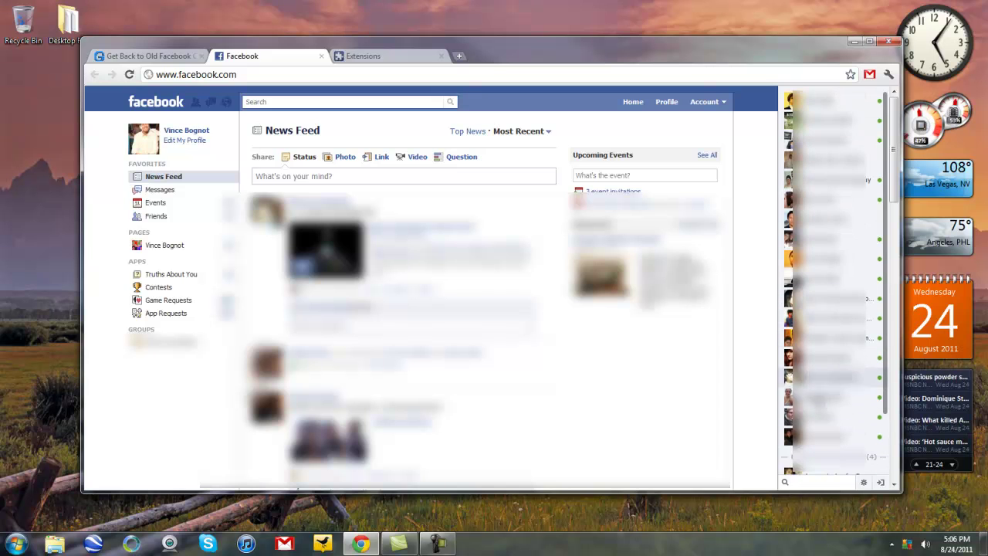
- Close Chrome and launch Firefox from the Start menu search
click(890, 44)
key(super)
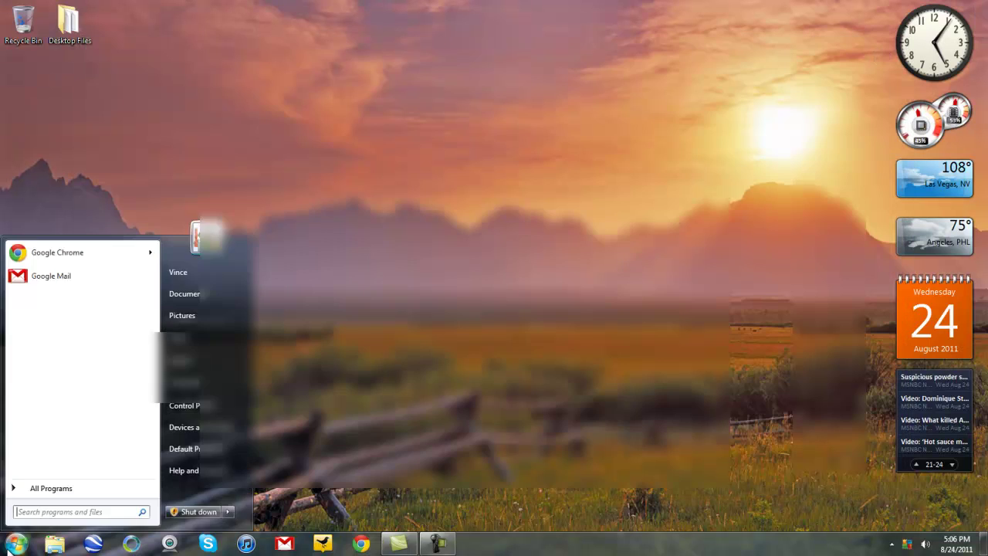
text(firefox)
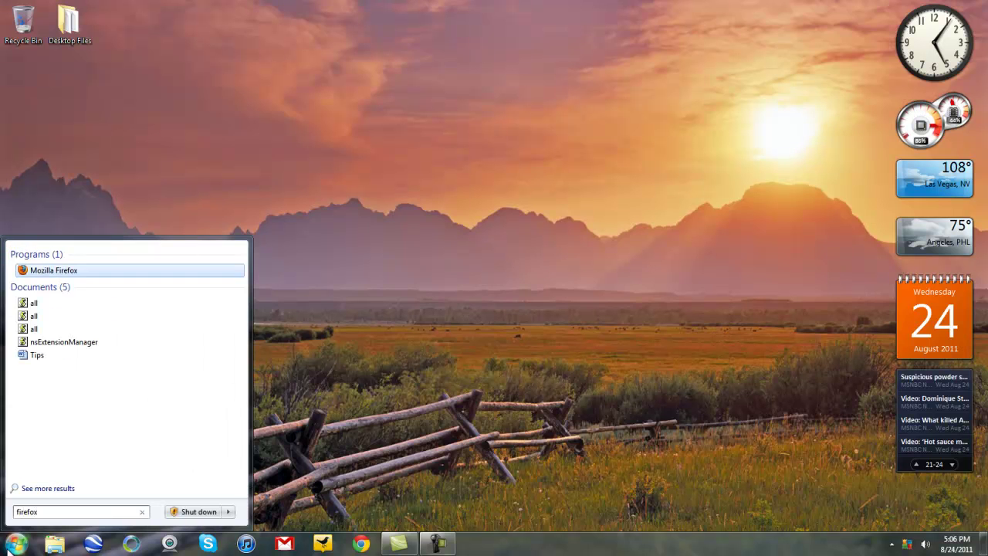
key(Return)
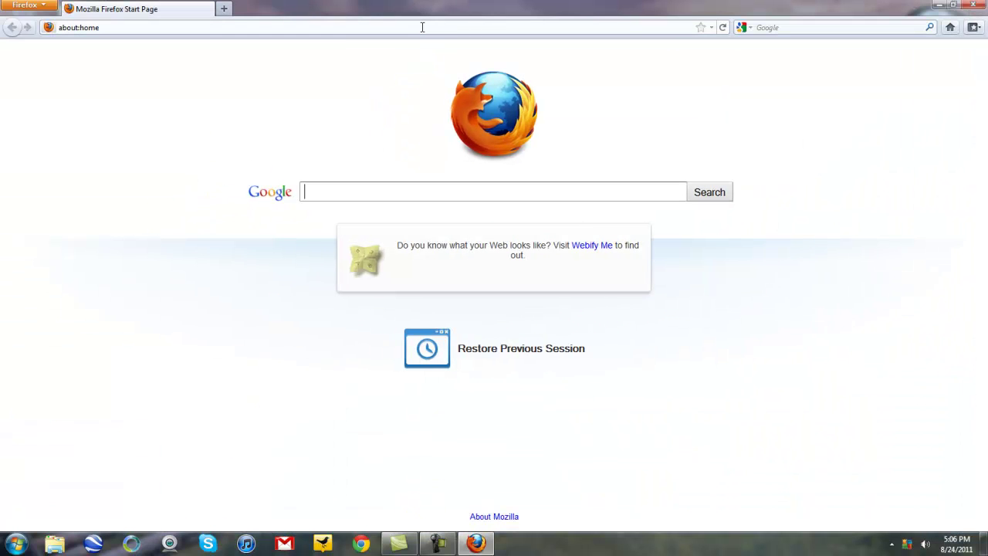
- Search Google for 'greasemonkey for firefox' and open the Greasemonkey add-on page
click(425, 27)
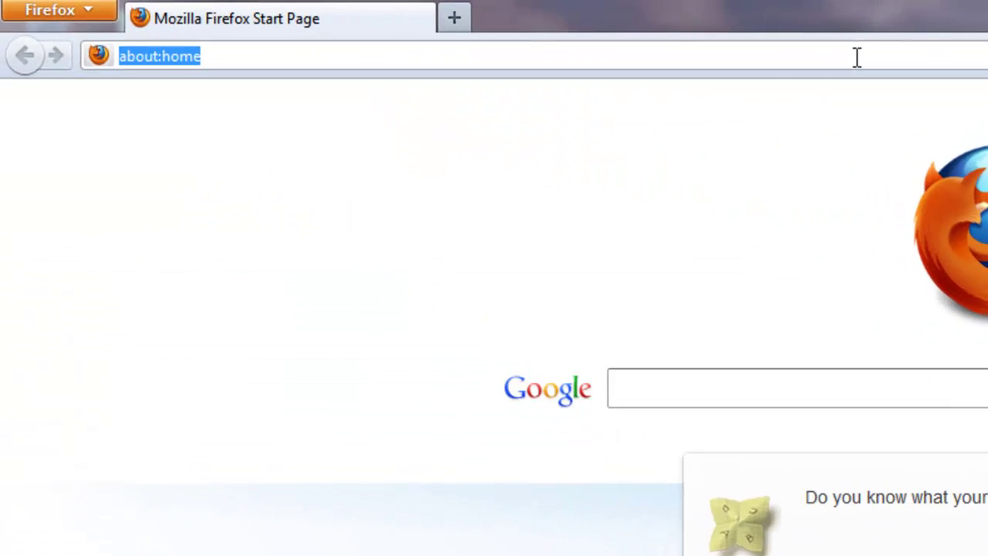
text(greasemonkey fo)
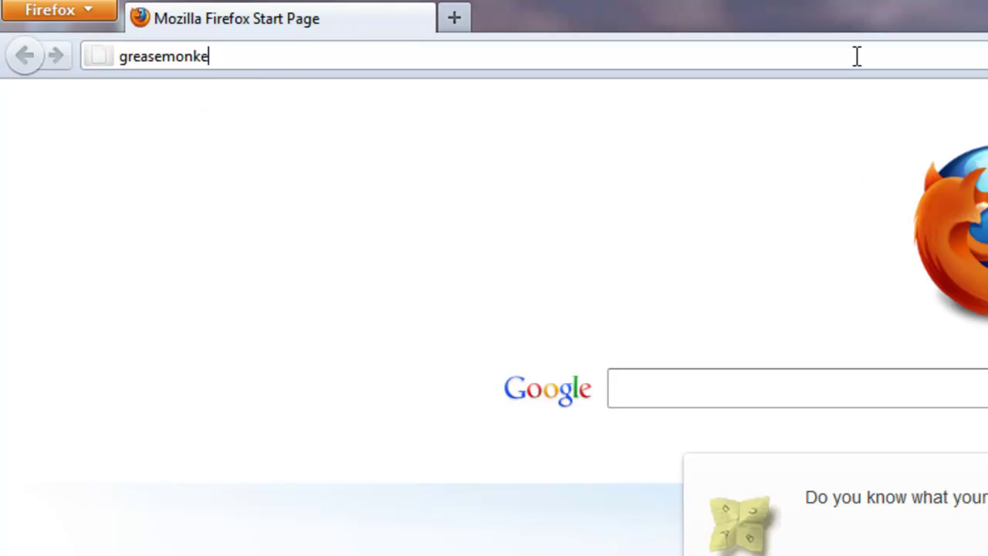
text(r firefox)
key(Return)
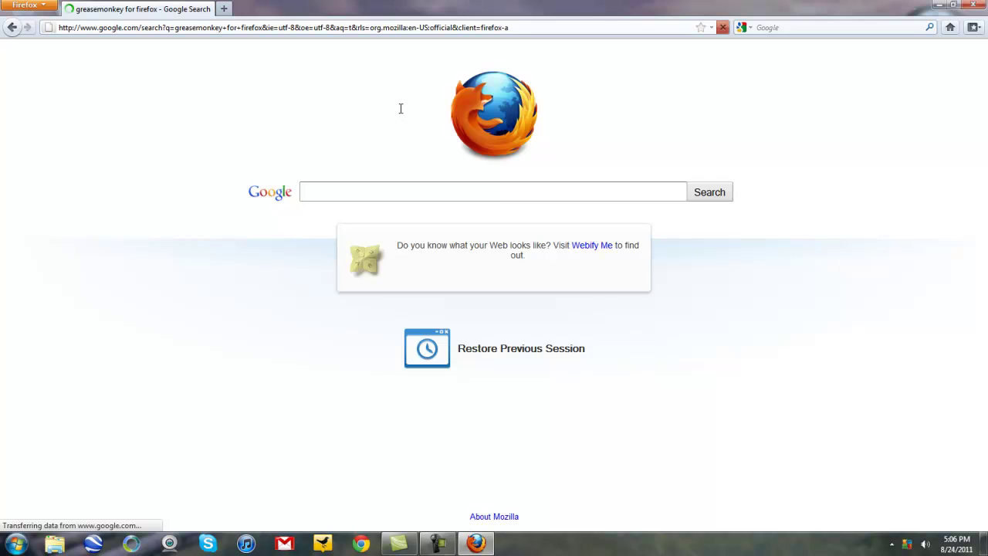
click(253, 135)
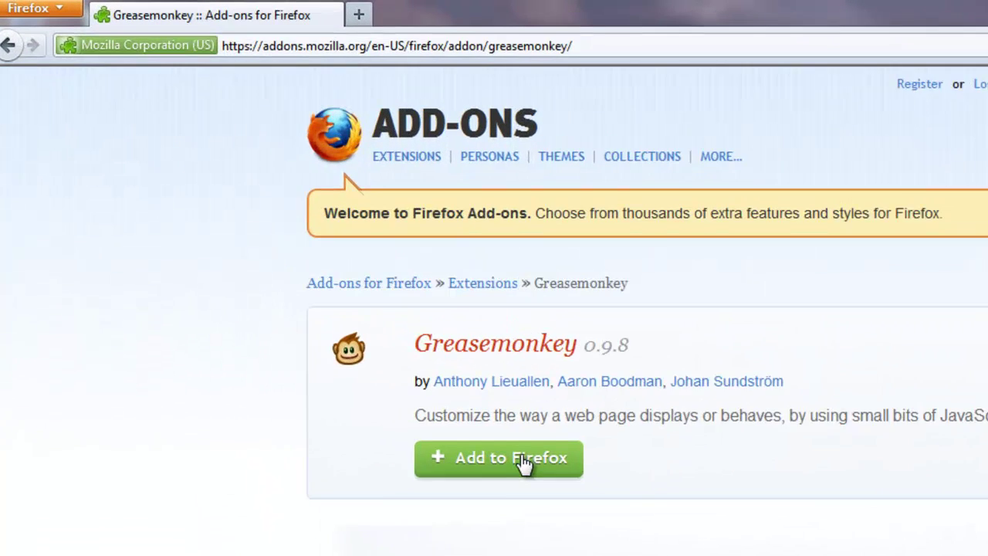
- Add Greasemonkey 0.9.8 to Firefox, allowing and confirming the install, then restart
click(305, 278)
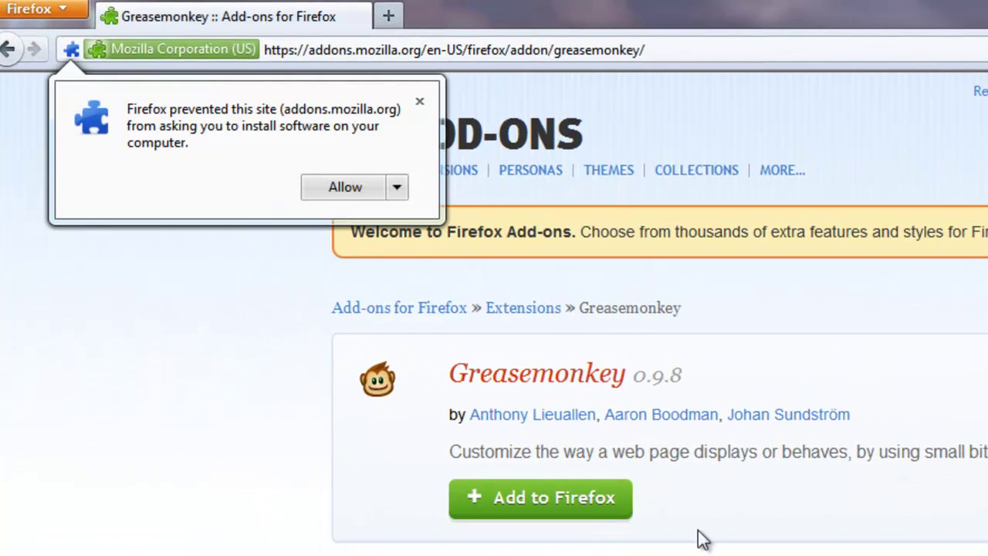
click(346, 189)
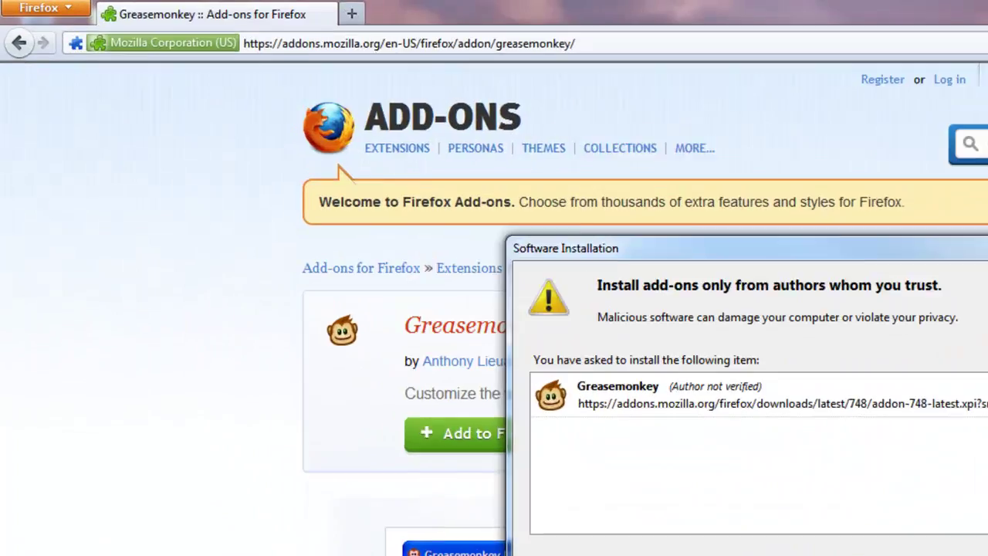
click(574, 361)
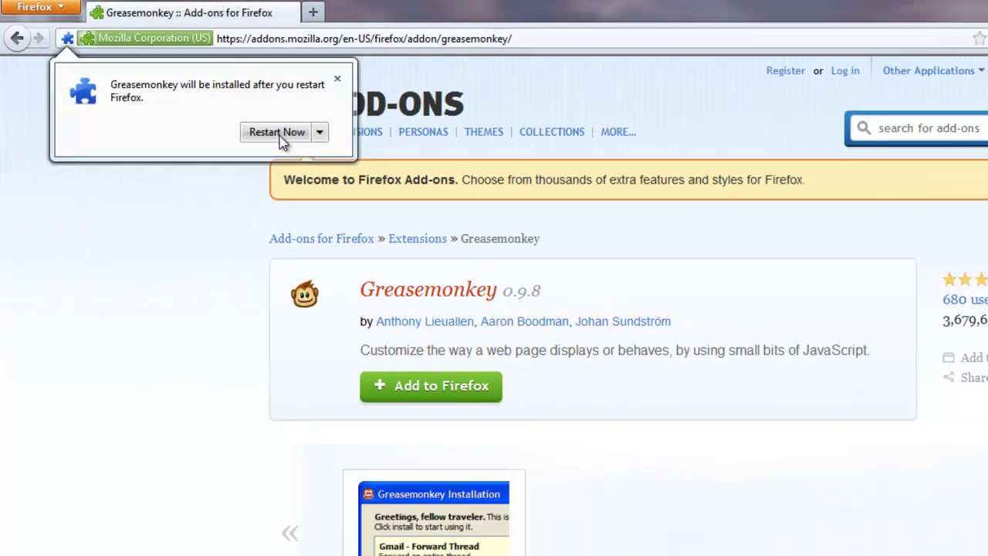
click(382, 181)
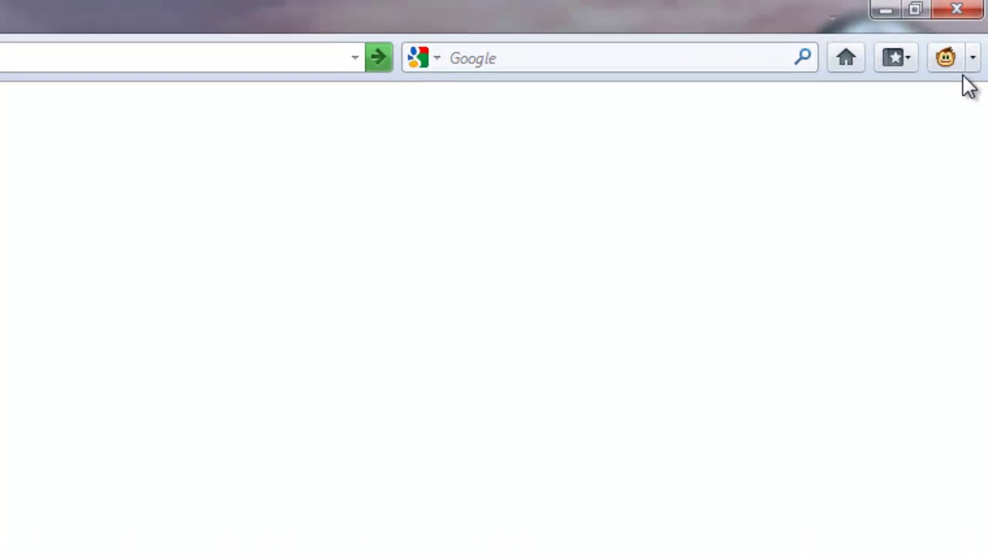
- Install the Facebook Sidebar Chat Reversion 2.1.3 script through Greasemonkey from the gadgetcage article link
click(973, 59)
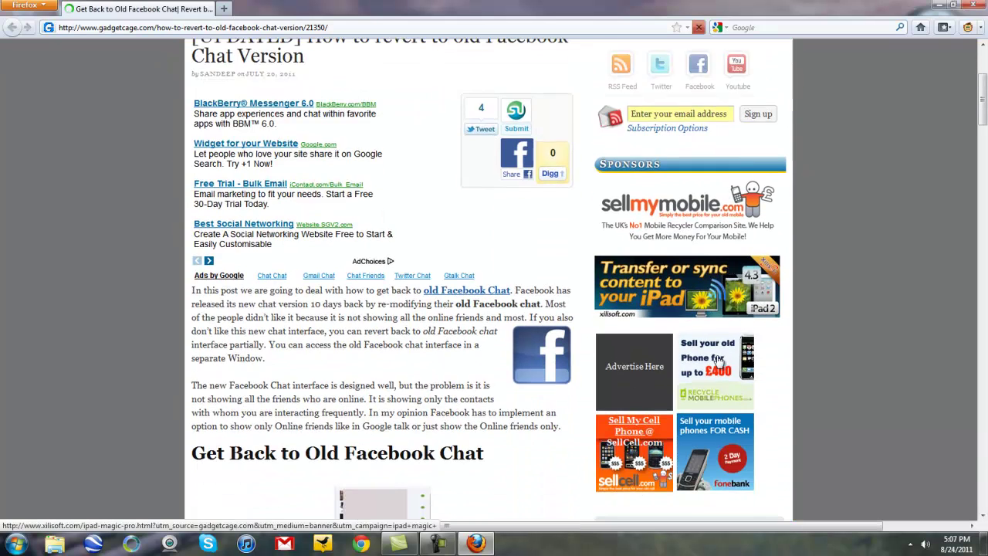
scroll(604, 399, down, 10)
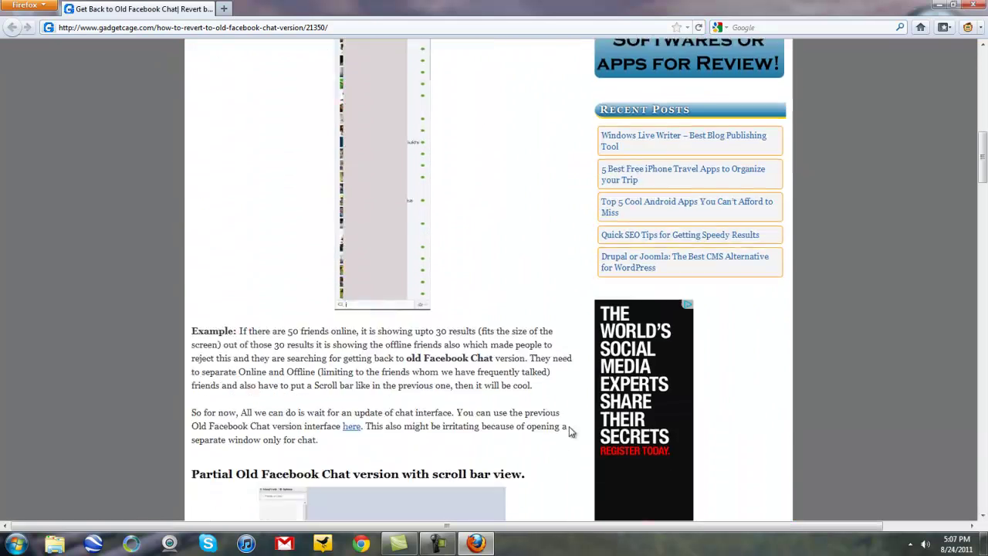
scroll(541, 474, down, 5)
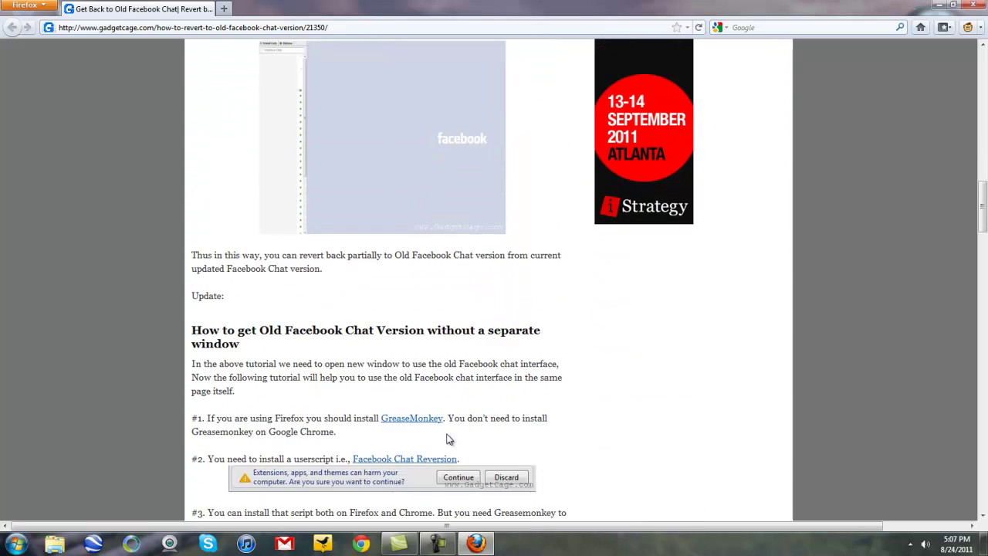
click(446, 459)
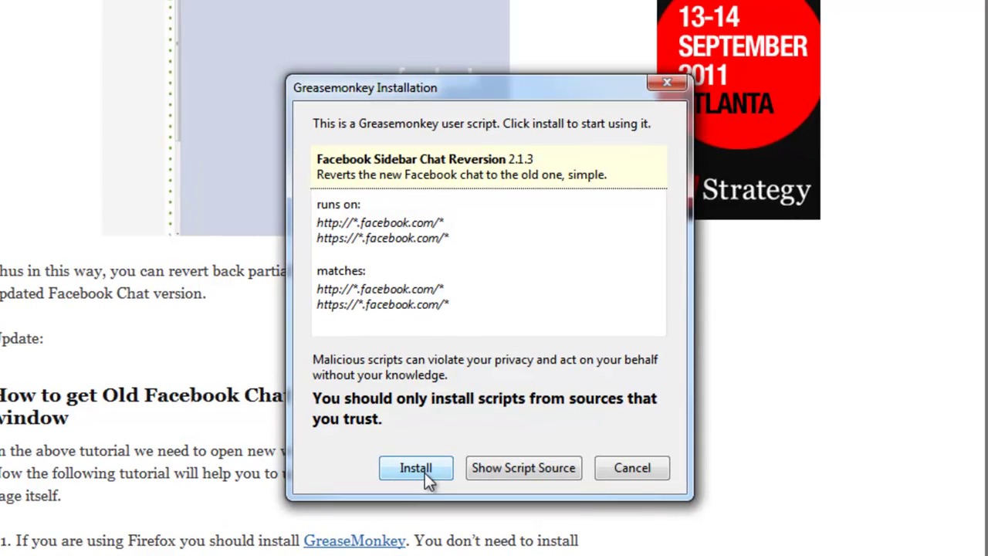
click(424, 473)
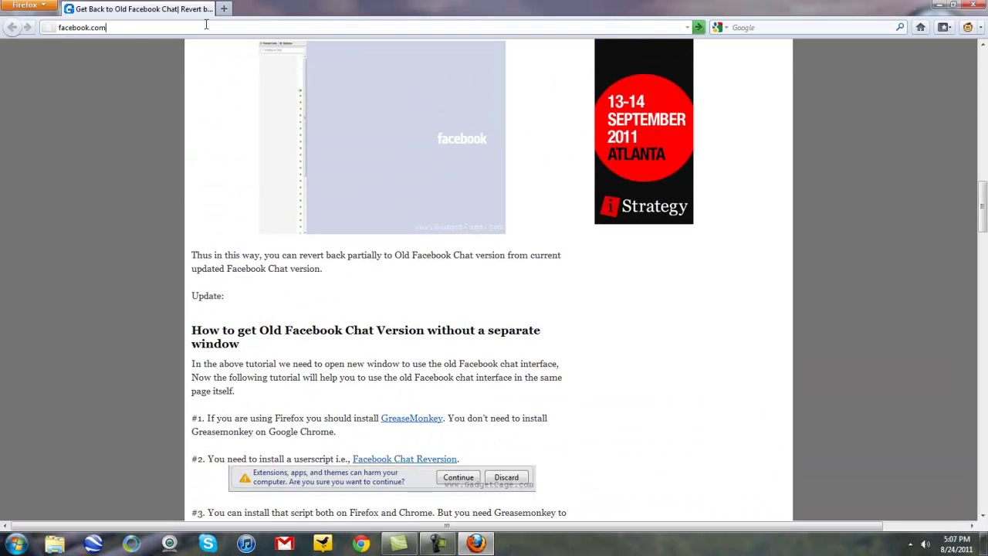
- Load facebook.com to show the News Feed with the Chat (20) list, then open the Greasemonkey menu
key(Return)
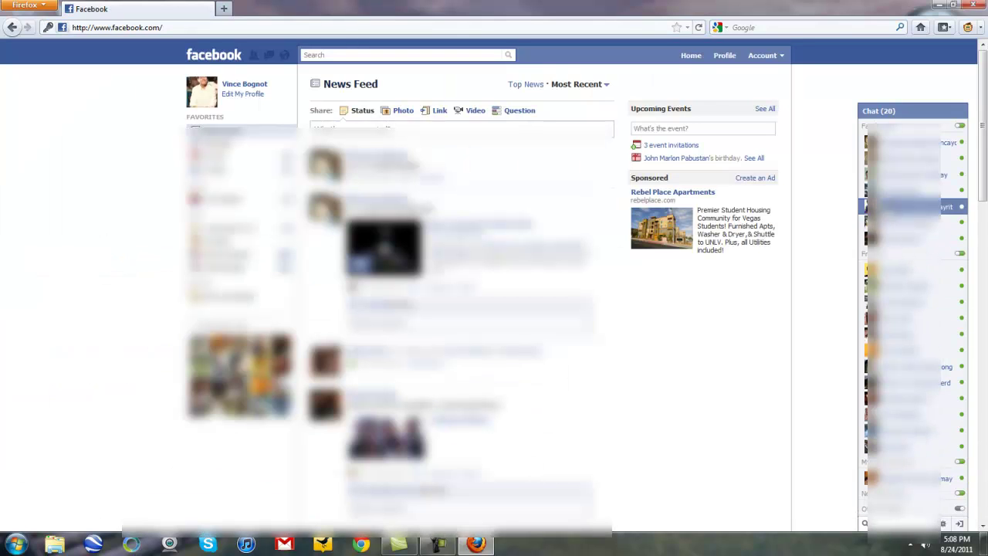
click(982, 28)
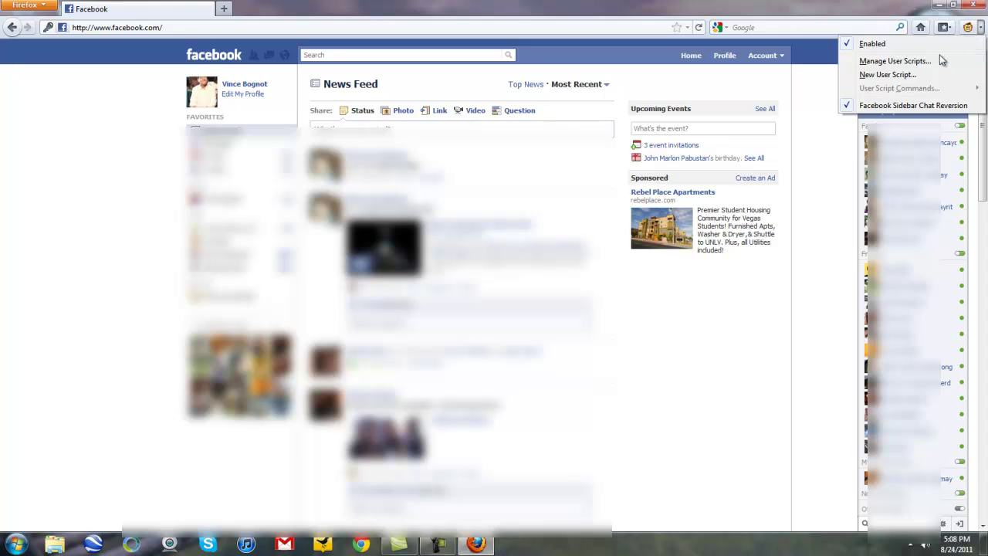
- Remove the Facebook Sidebar Chat Reversion script and the Greasemonkey extension, then close Firefox
click(896, 61)
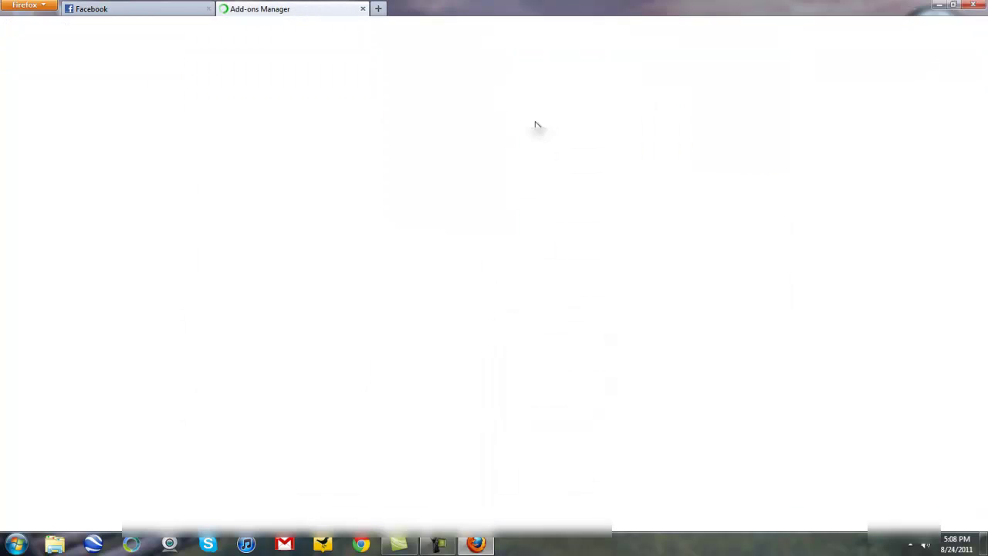
click(945, 100)
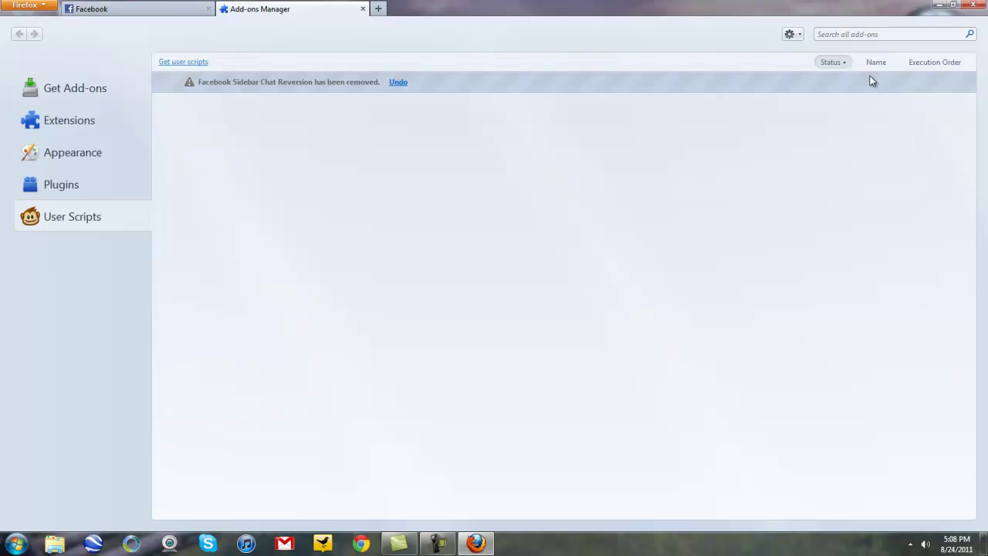
click(84, 126)
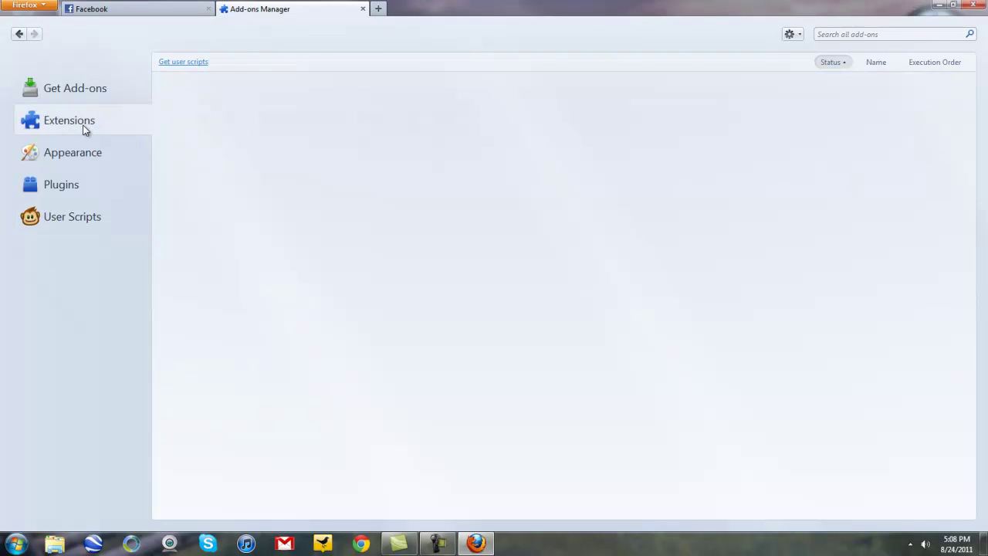
click(941, 122)
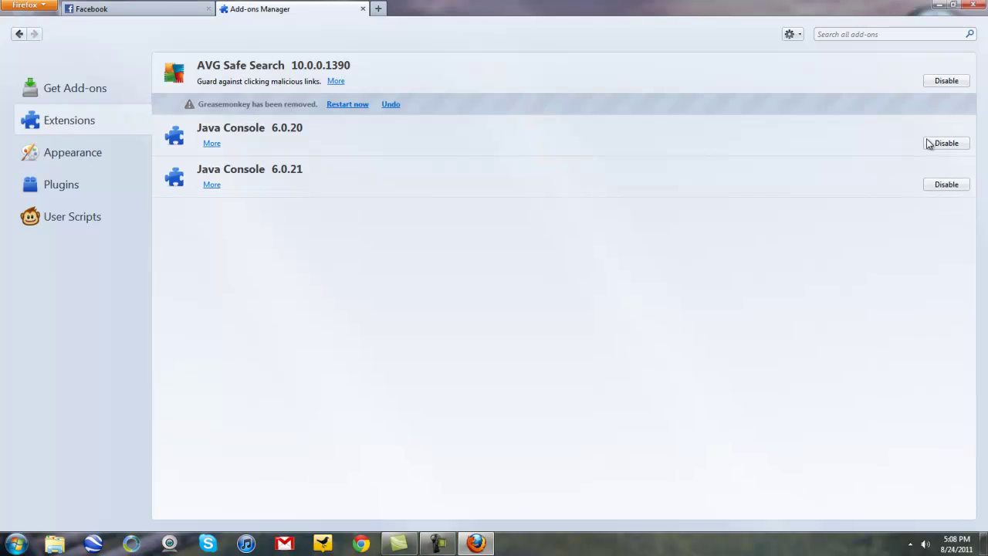
click(974, 5)
click(463, 294)
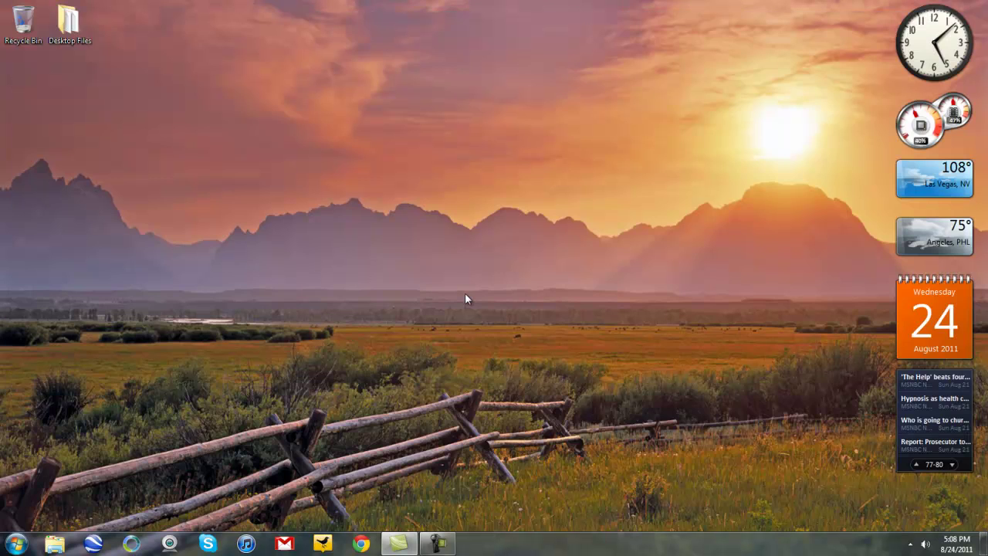